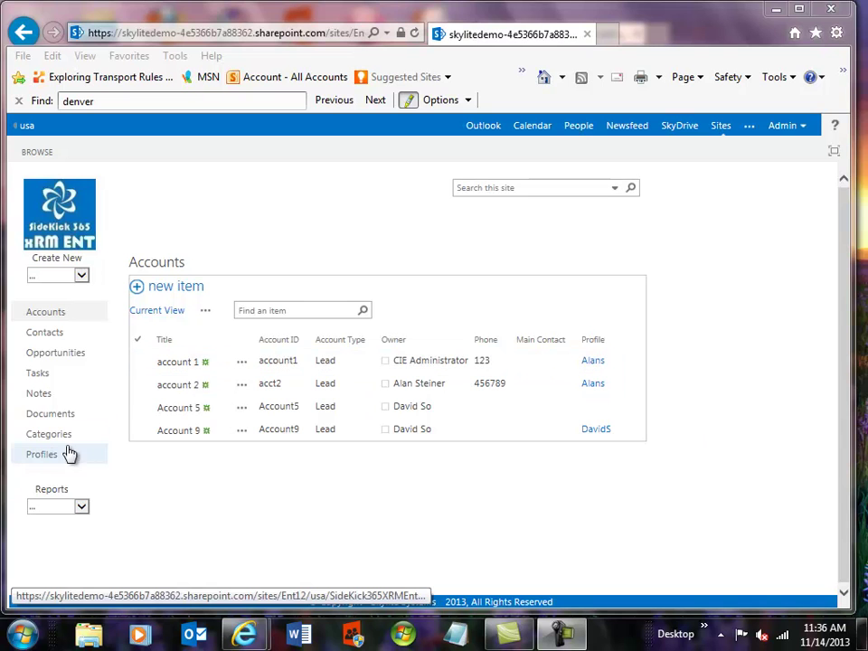
Step: Look over the Profiles list, then return to Accounts and the usa site home
click(32, 462)
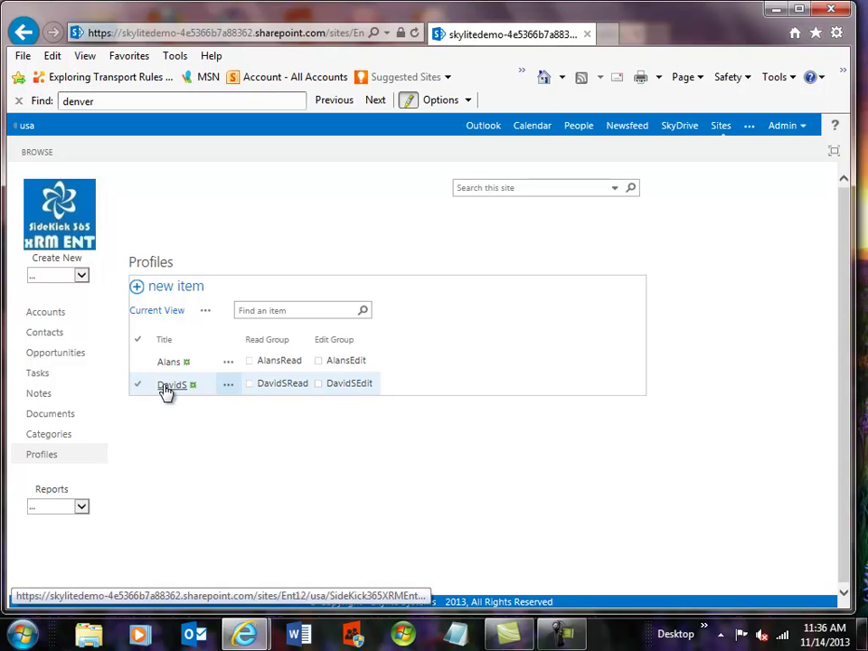
click(45, 312)
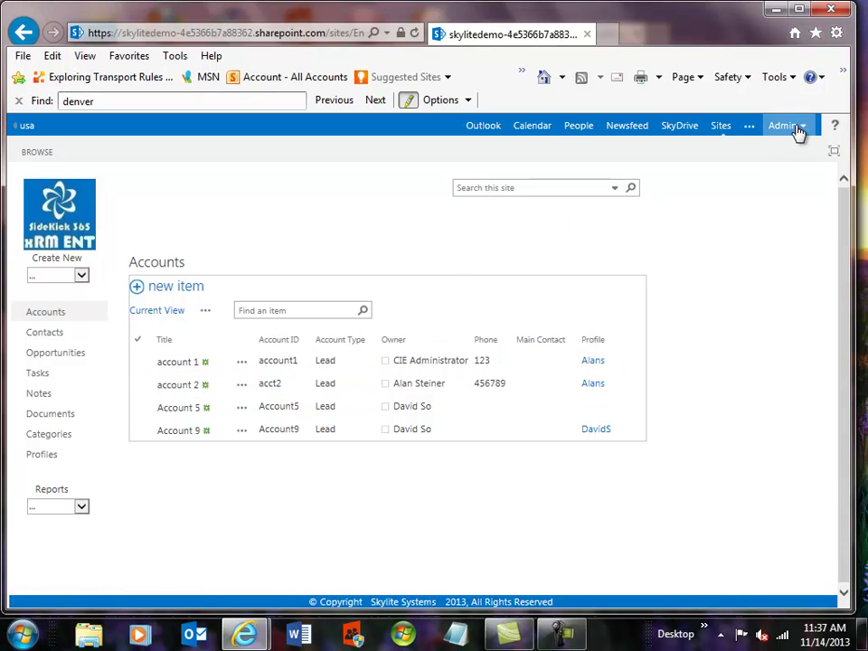
click(27, 127)
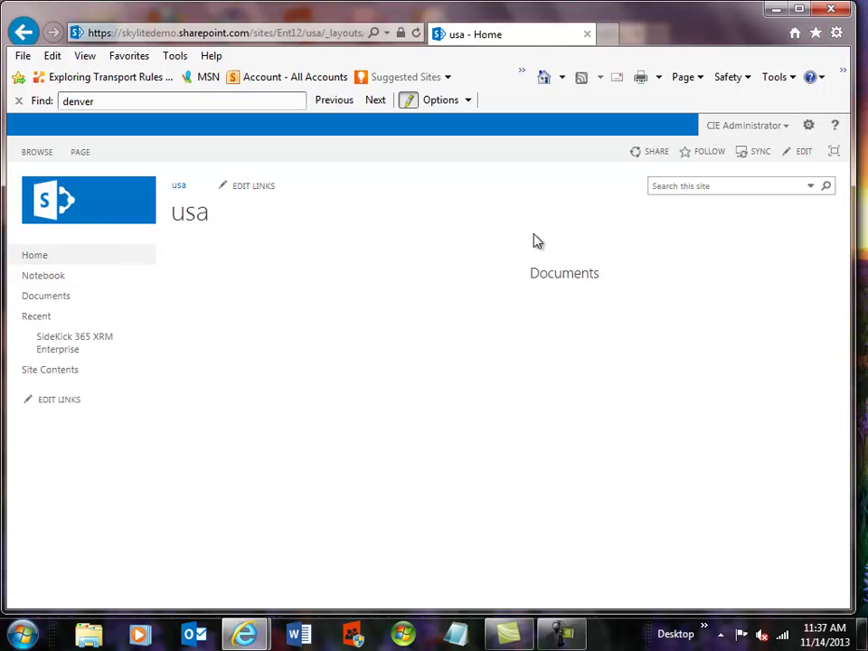
Step: Open the usa site's People and Groups page through Site settings
click(809, 129)
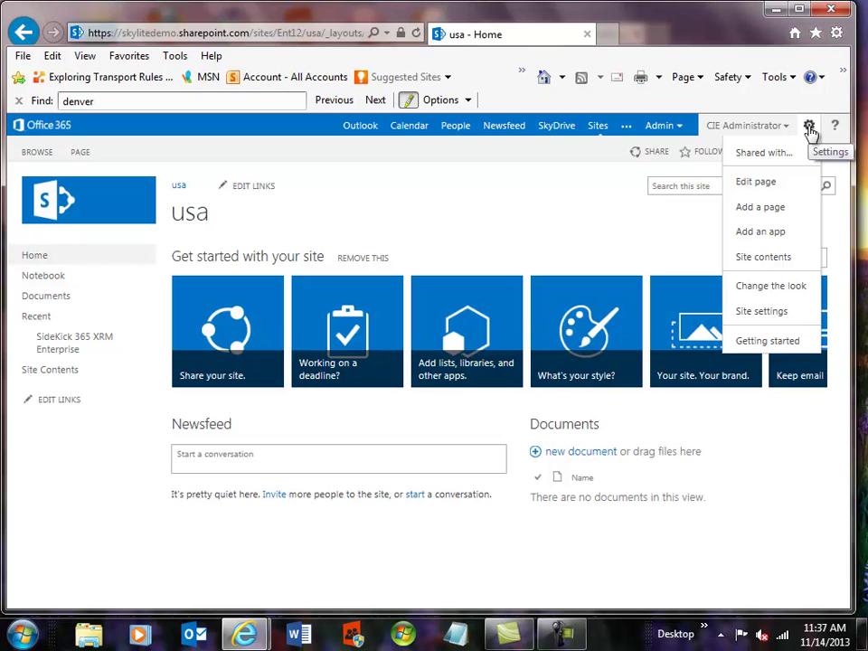
click(763, 312)
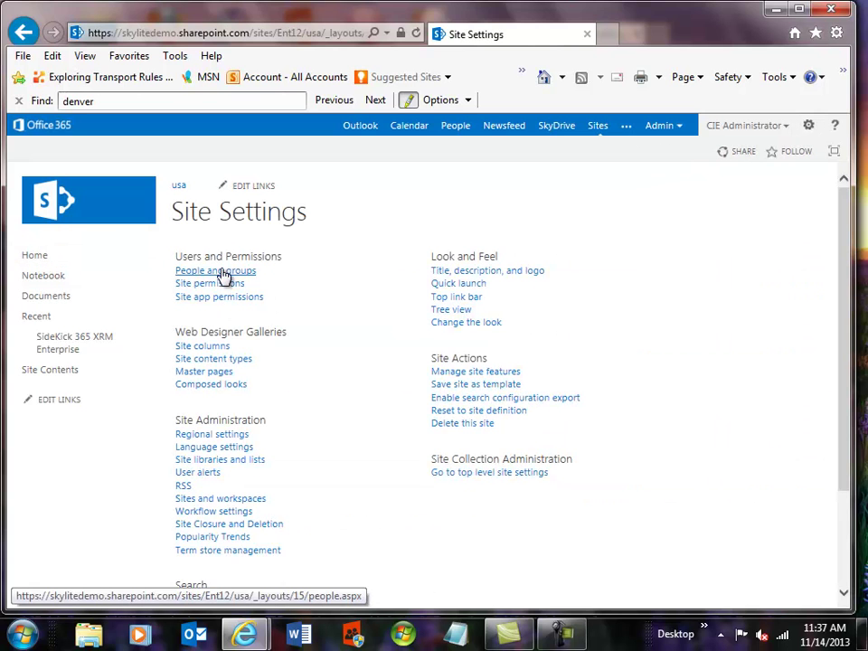
click(222, 272)
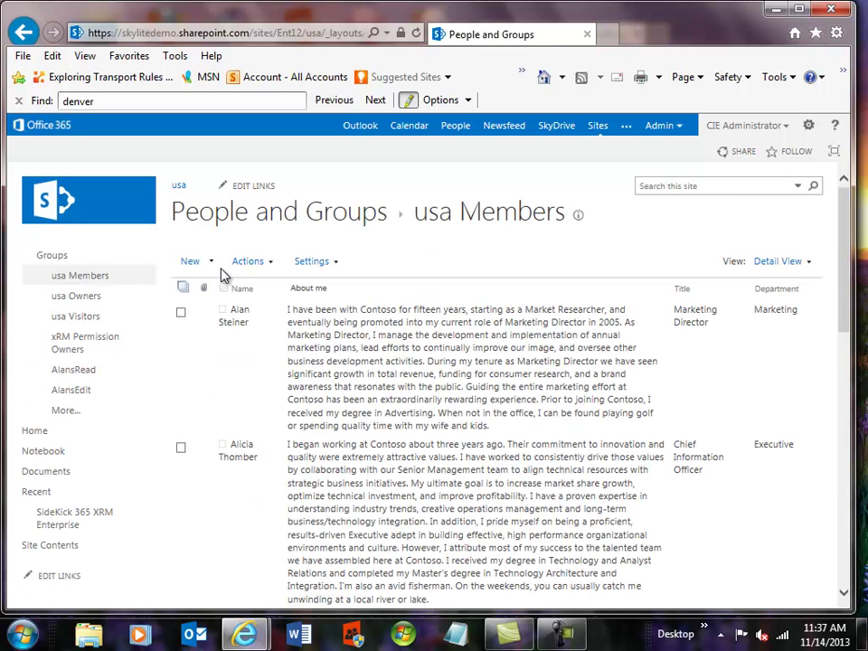
Step: Display the xRM Permission Owners group and scroll through its two members
click(86, 341)
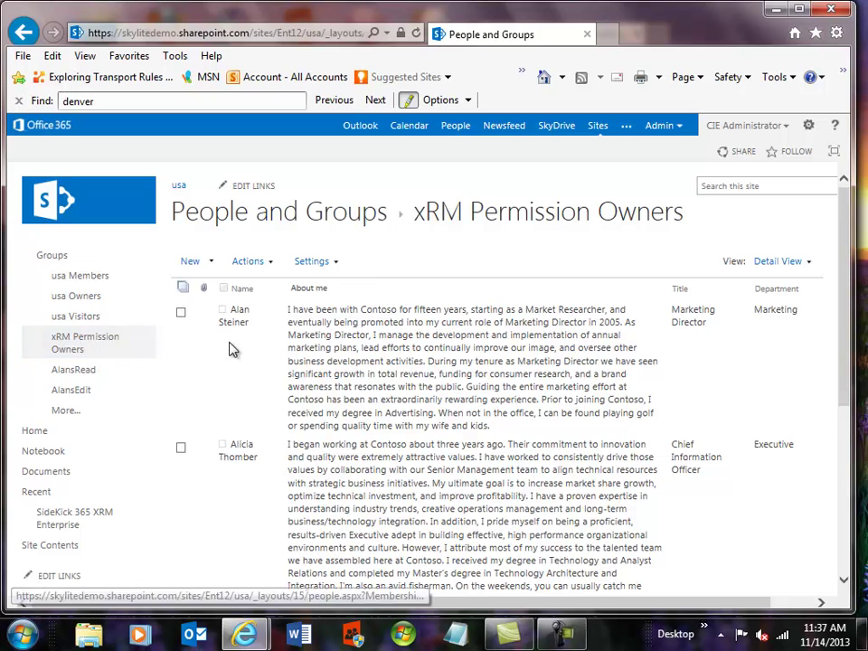
scroll(254, 353, down, 1)
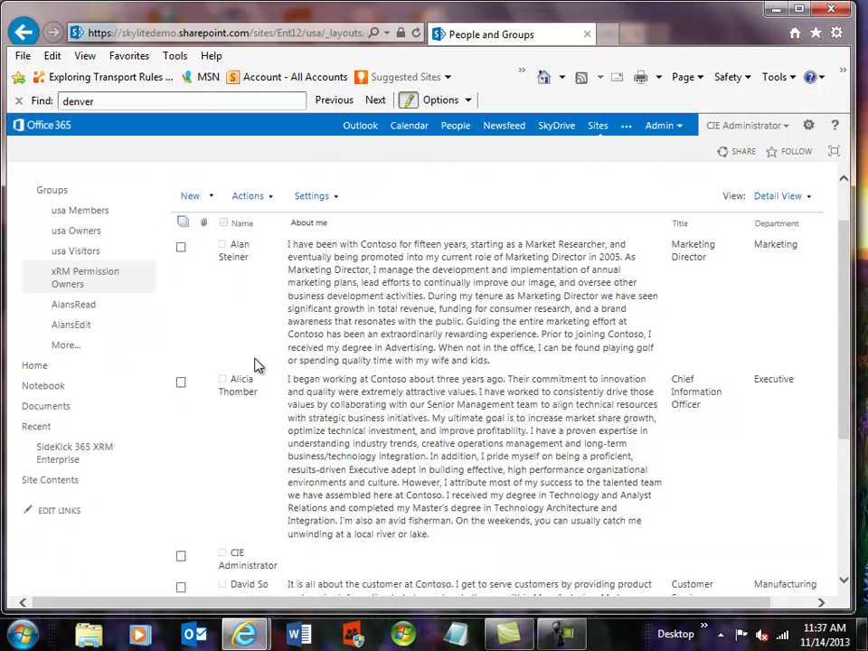
scroll(256, 365, down, 1)
scroll(256, 365, down, 3)
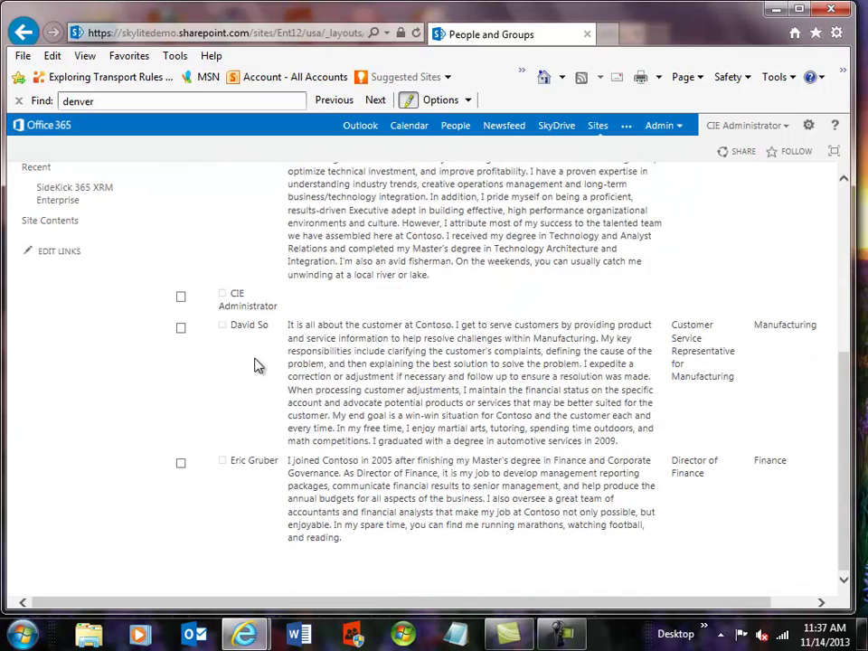
scroll(254, 365, up, 5)
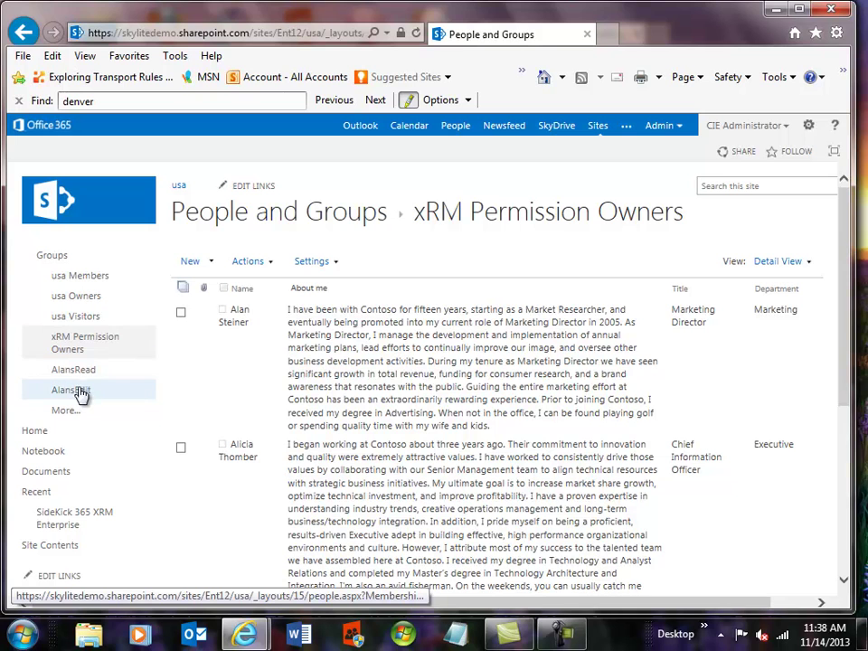
Step: Review the AlansEdit members, then open DavidSEdit from More... and scroll its three members
click(79, 394)
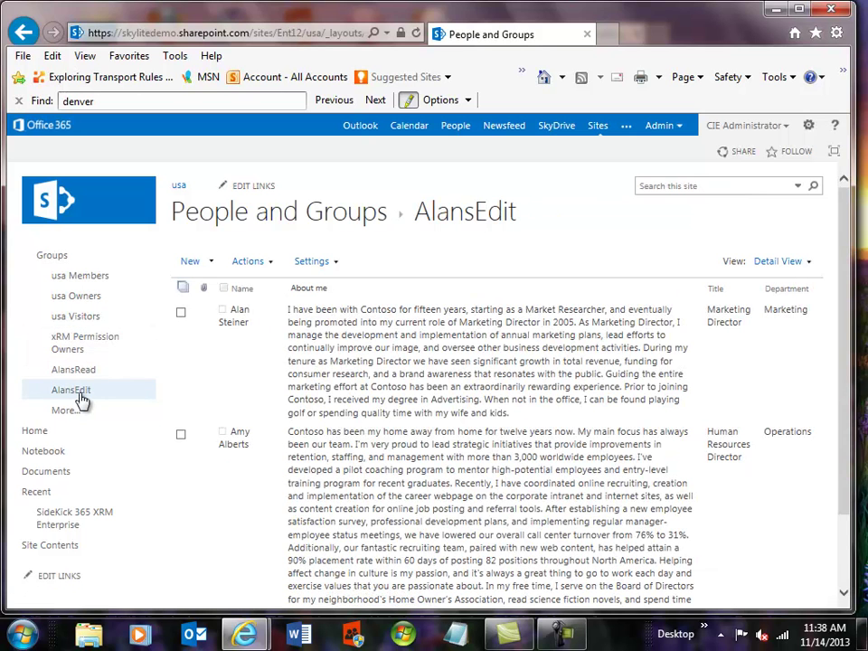
scroll(259, 463, down, 1)
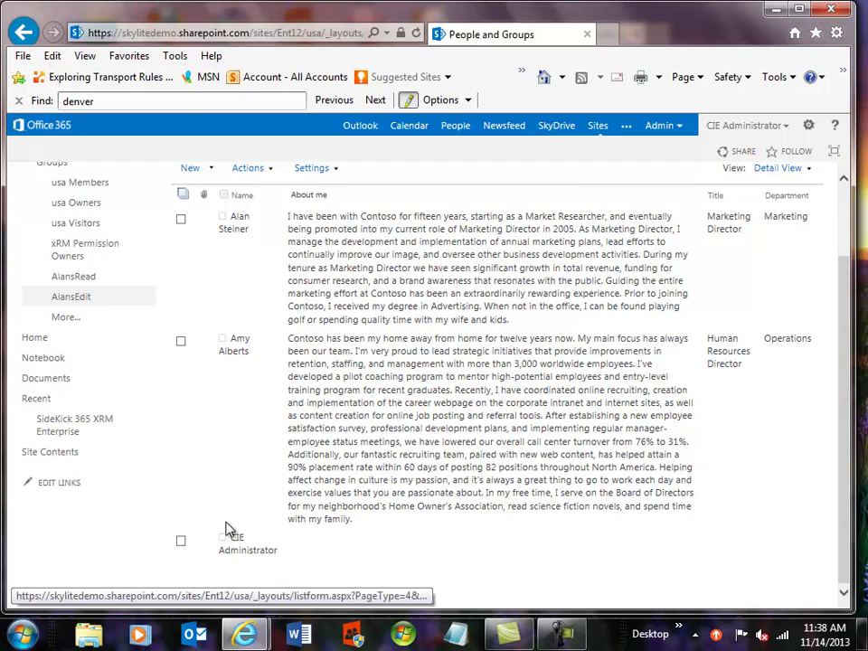
click(62, 320)
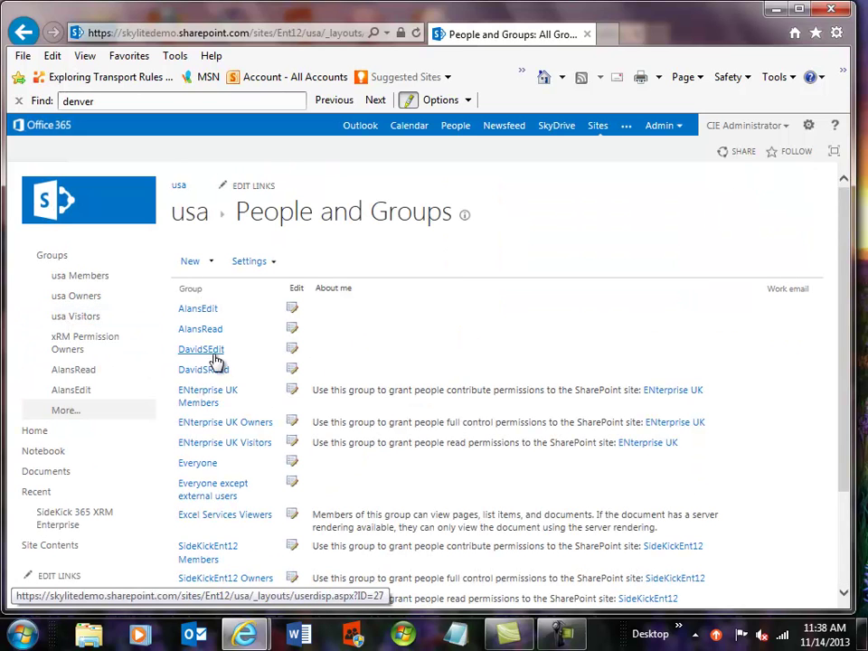
click(212, 352)
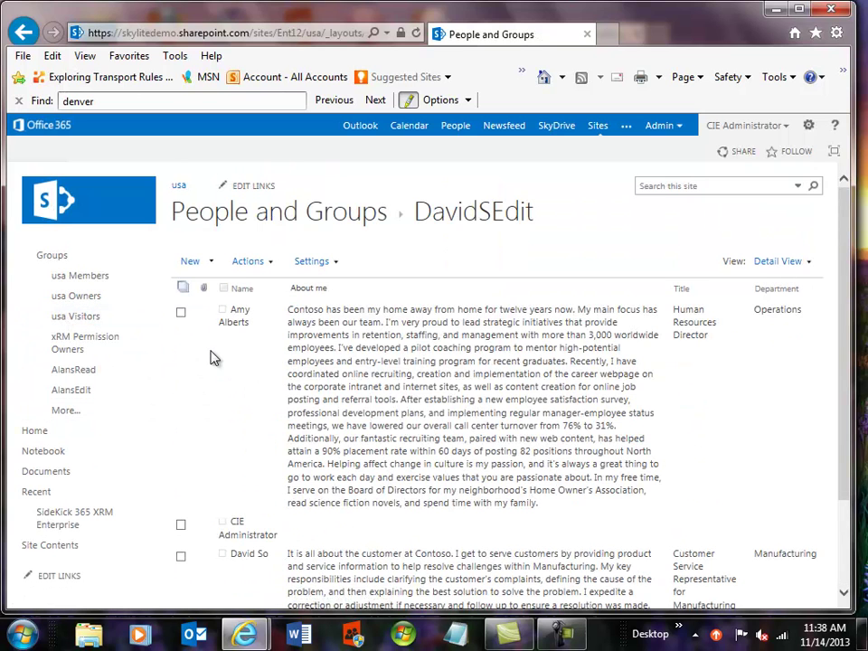
scroll(213, 356, down, 3)
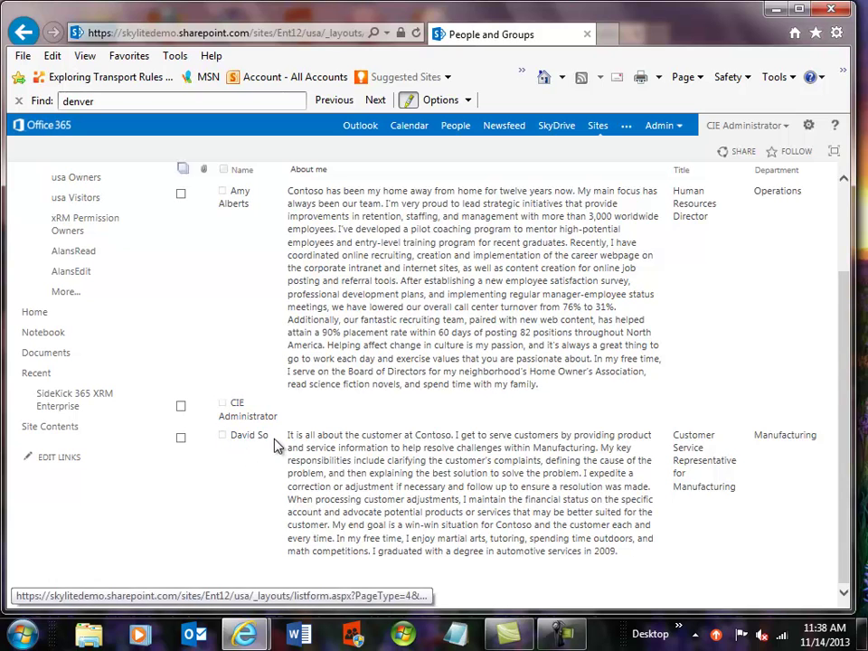
scroll(276, 445, up, 1)
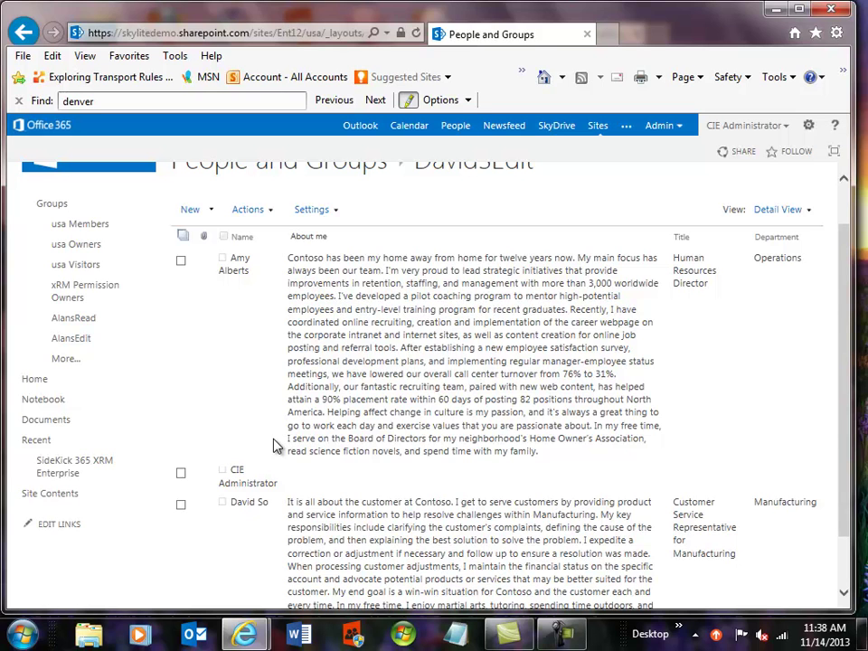
scroll(276, 446, up, 1)
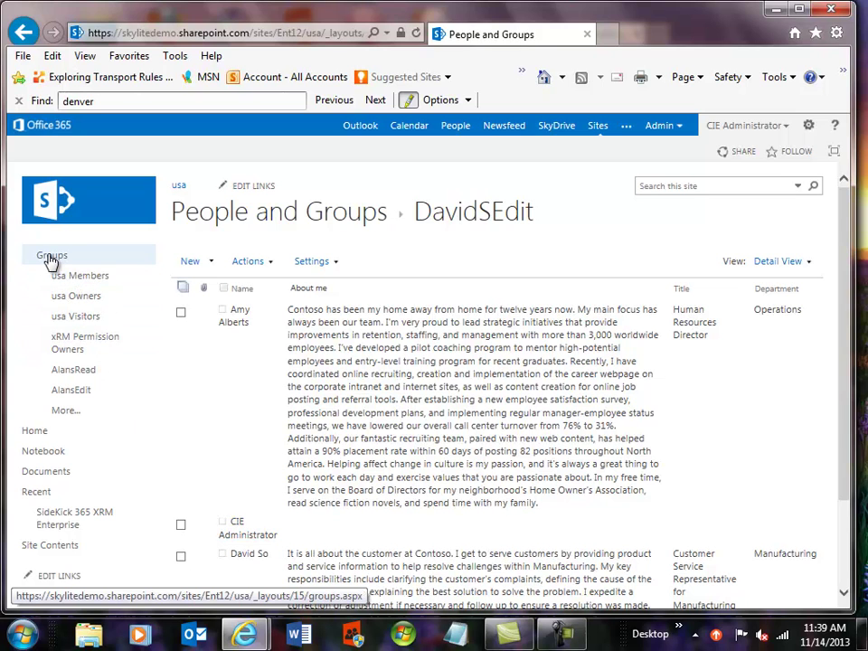
Step: Return to the usa site home, select its URL, and start an InPrivate Browsing window
click(181, 186)
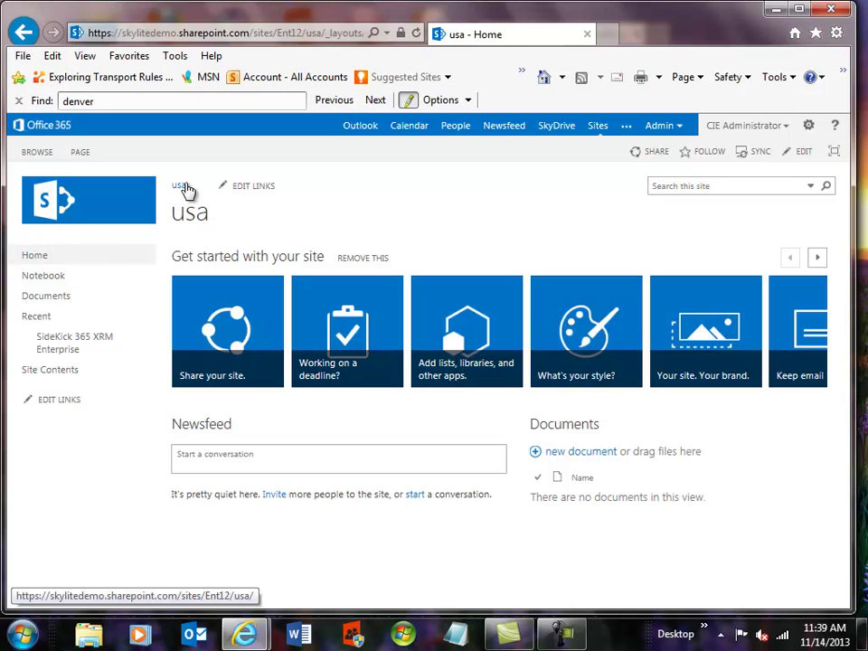
click(195, 36)
key(ctrl+c)
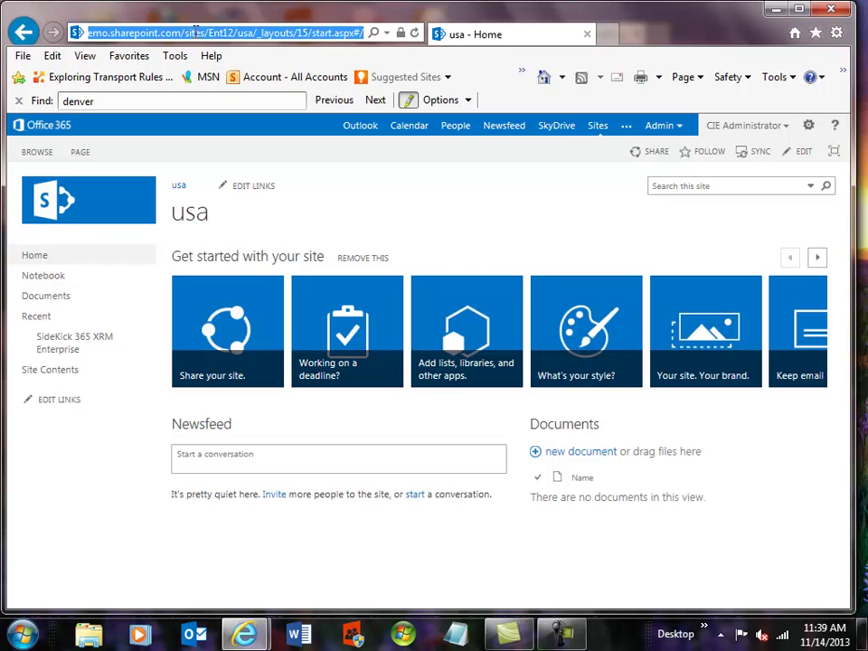
click(836, 33)
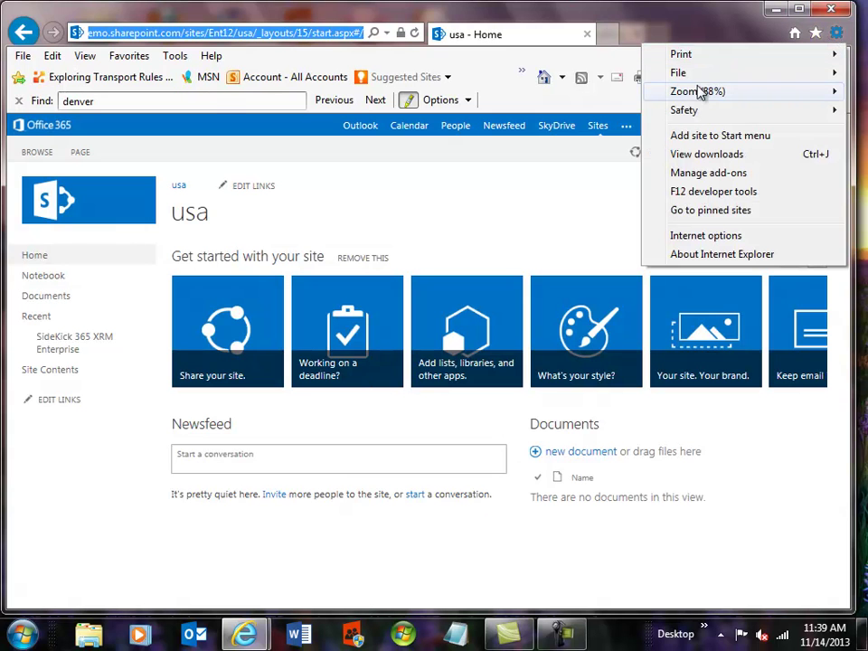
mouse_move(690, 110)
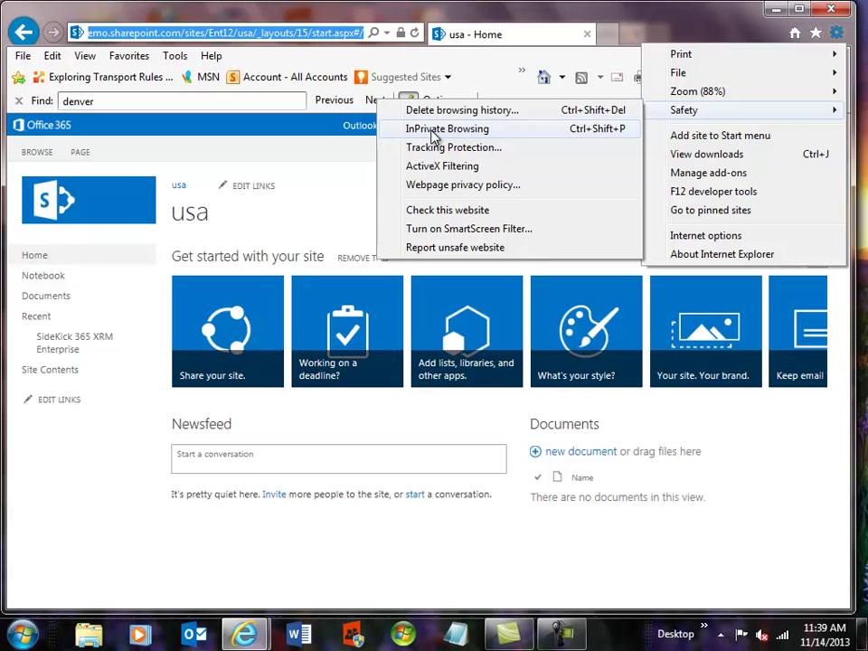
click(431, 131)
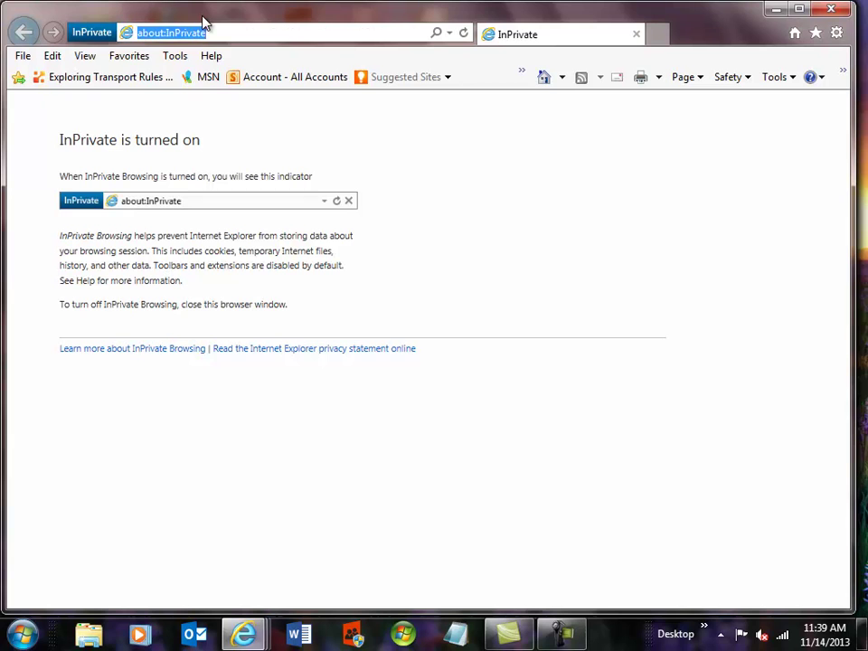
Step: Load the copied usa site address in the InPrivate window
key(ctrl+v)
key(Return)
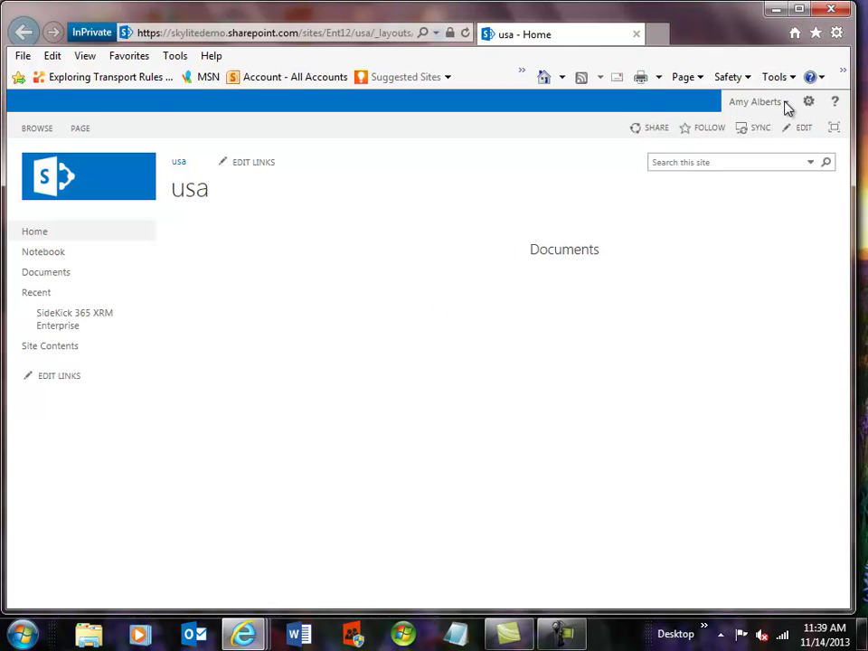
click(179, 163)
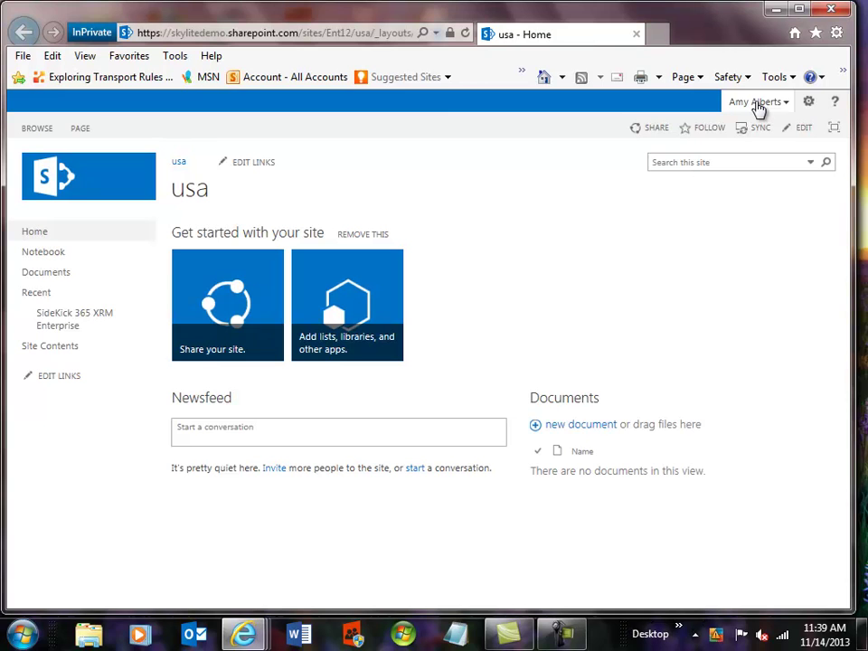
Step: Sign the other user out and close the InPrivate window
click(757, 105)
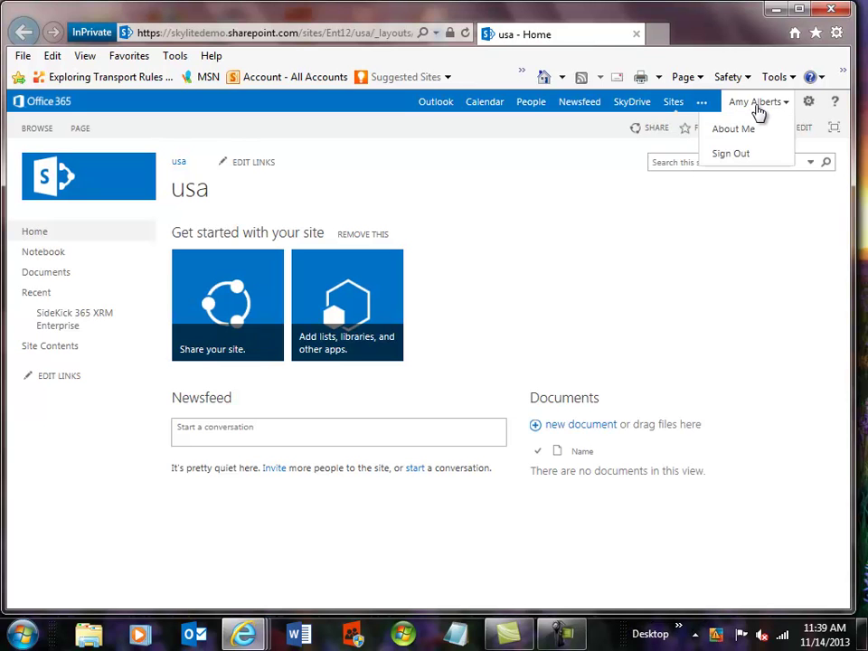
click(728, 156)
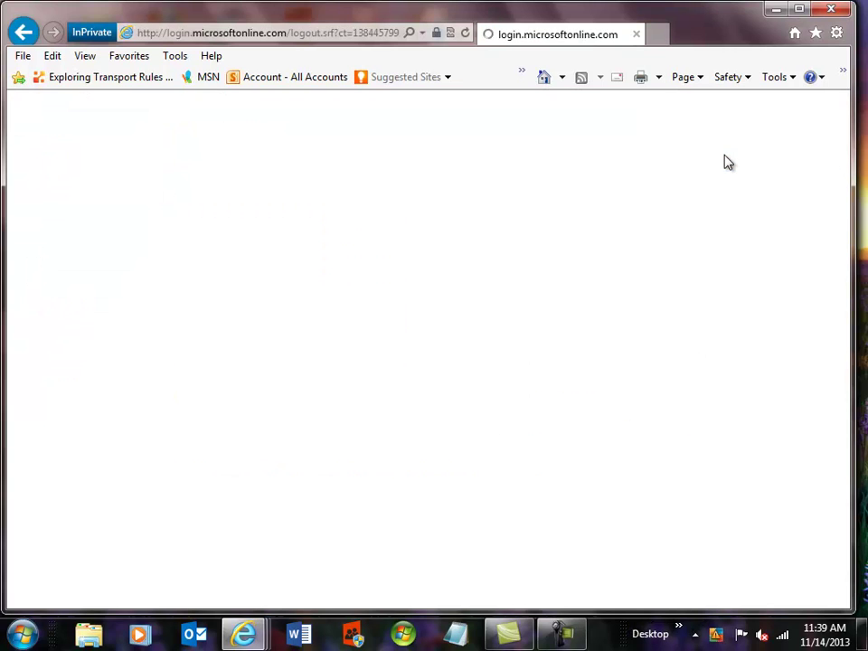
click(636, 35)
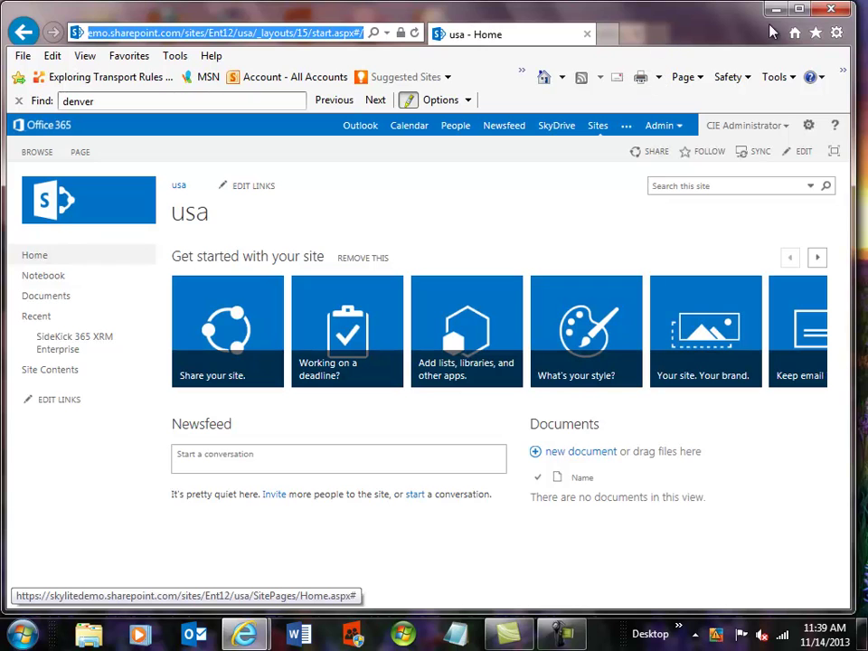
click(834, 33)
Step: Start a new InPrivate window and load the pasted SharePoint site address
mouse_move(659, 110)
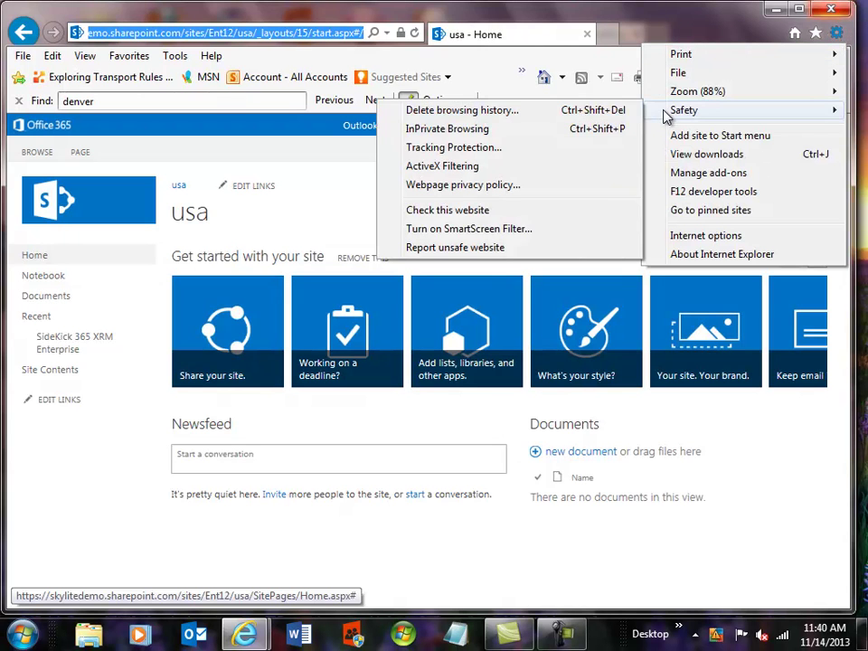
click(469, 131)
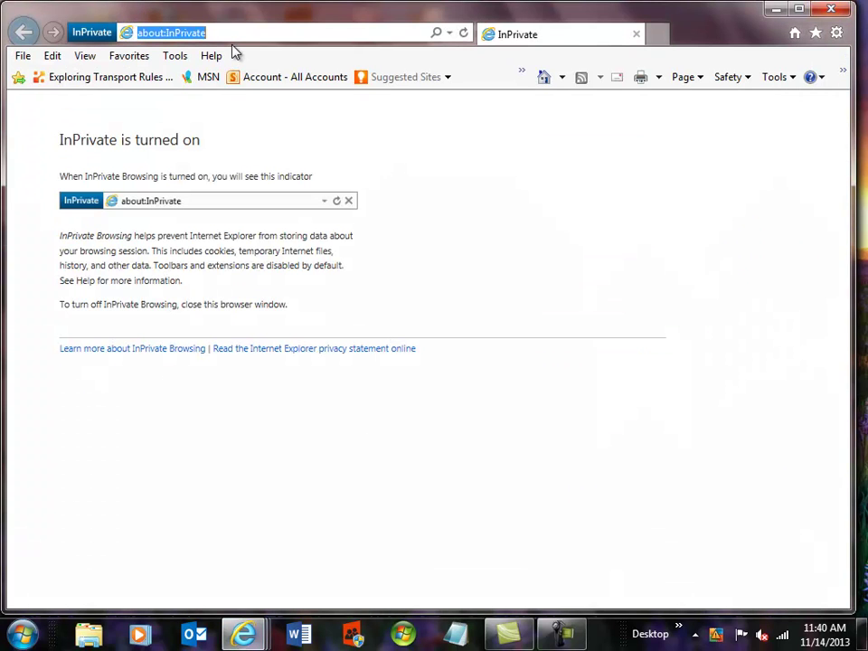
key(ctrl+v)
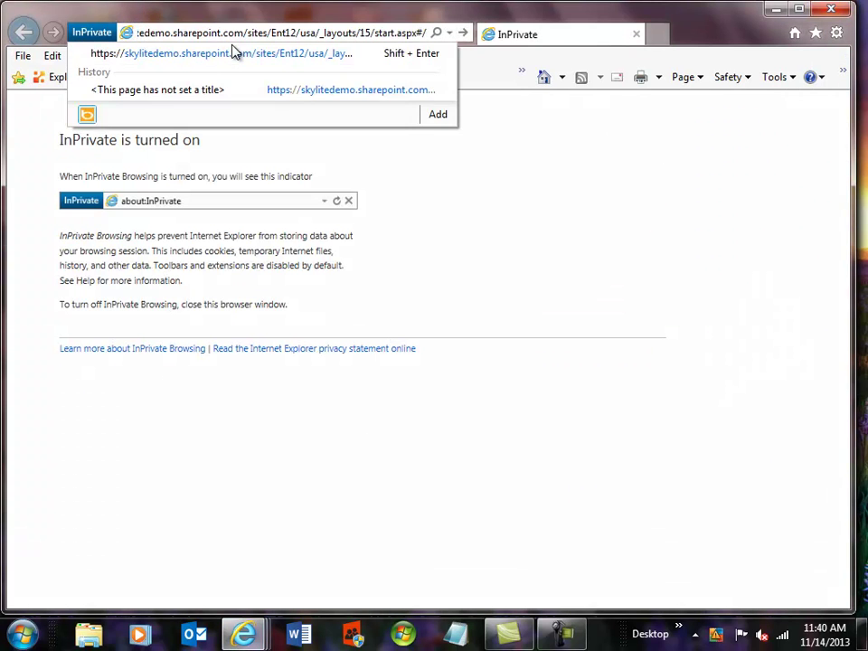
key(Return)
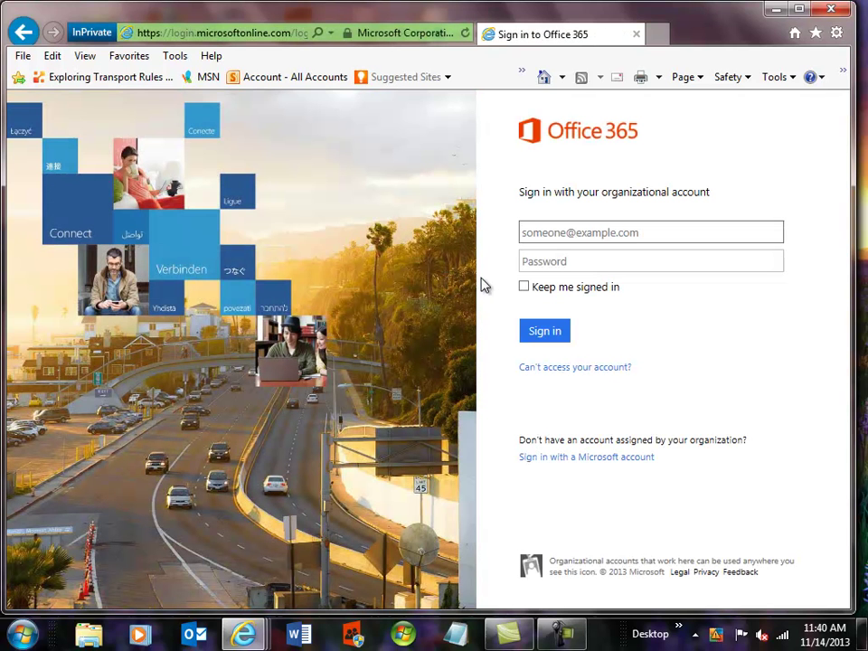
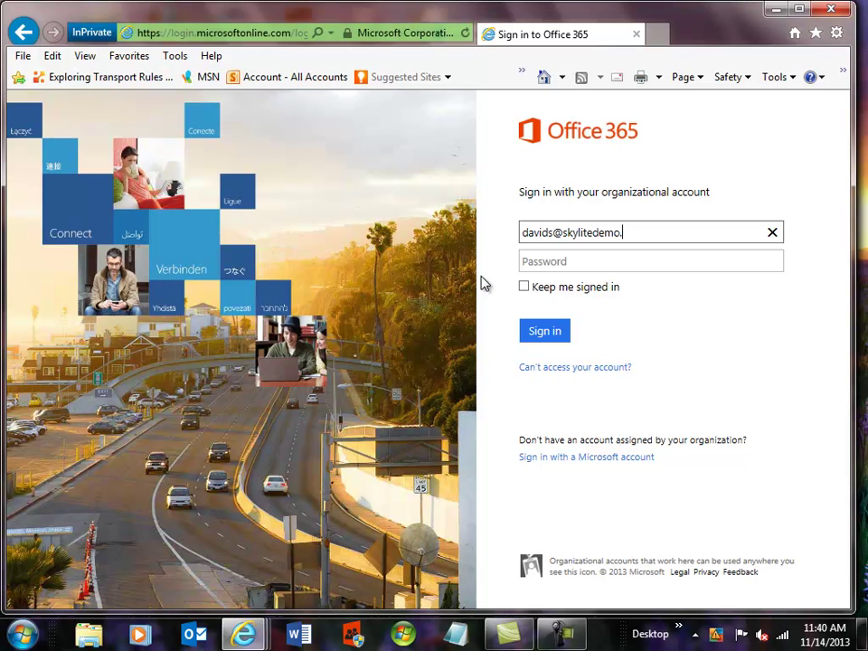
Step: Enter a different user's organizational username and password on the sign-in page
key(Tab)
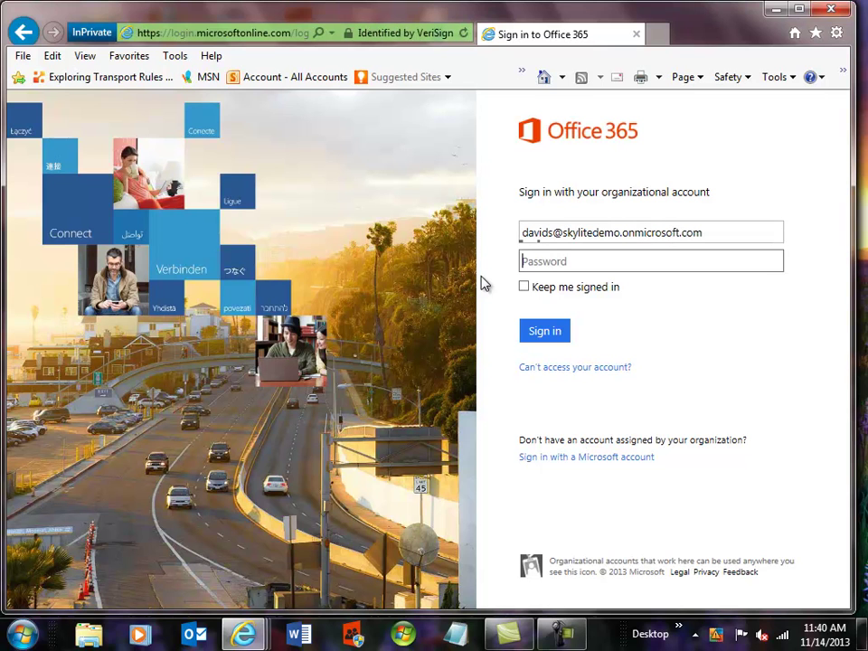
text(•••••••••)
Step: Submit the sign-in, then open SideKick 365 XRM Enterprise's Accounts list showing Accounts 5 and 9
click(545, 331)
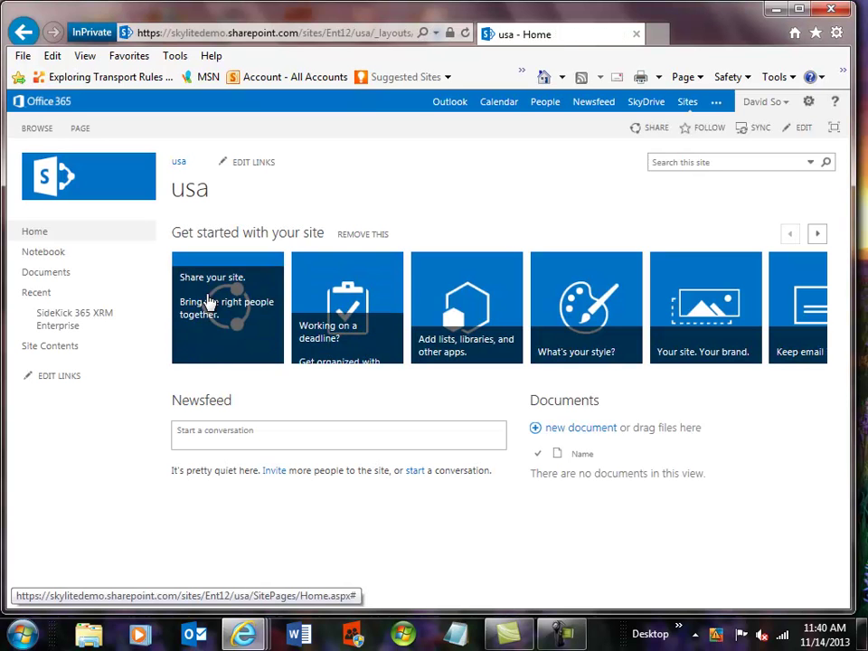
click(58, 318)
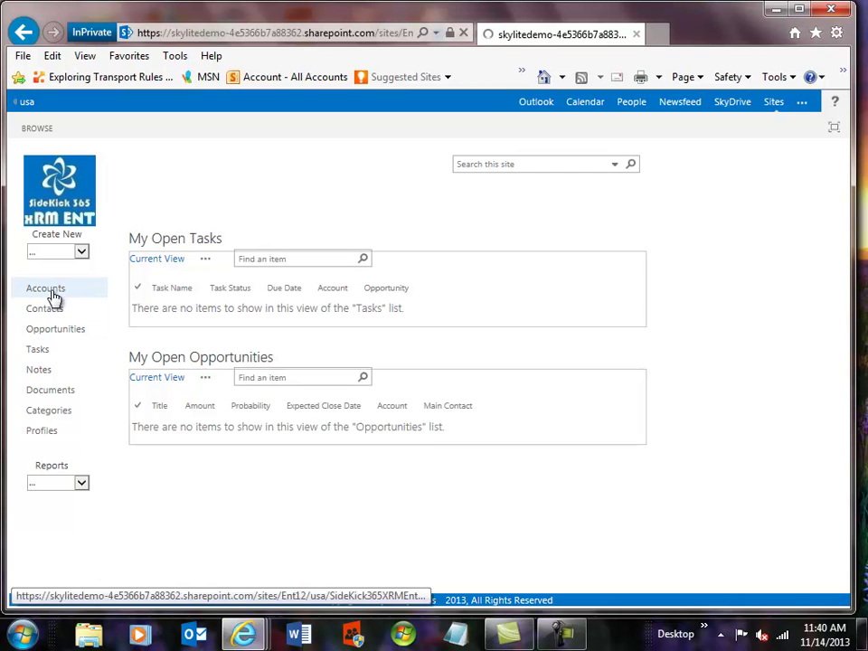
click(45, 288)
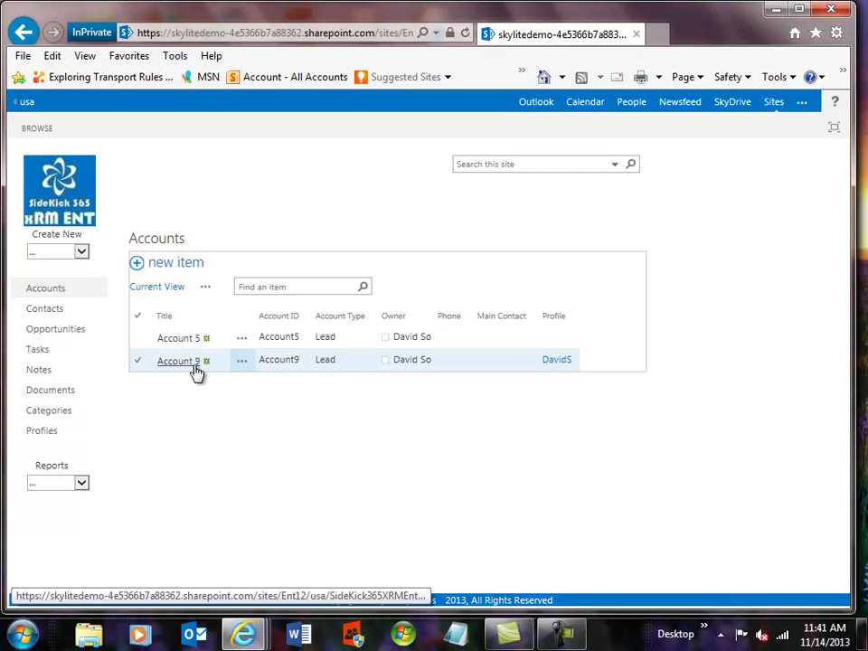
Step: Start a new Account, check which profiles it offers, then cancel without saving
click(81, 251)
click(62, 263)
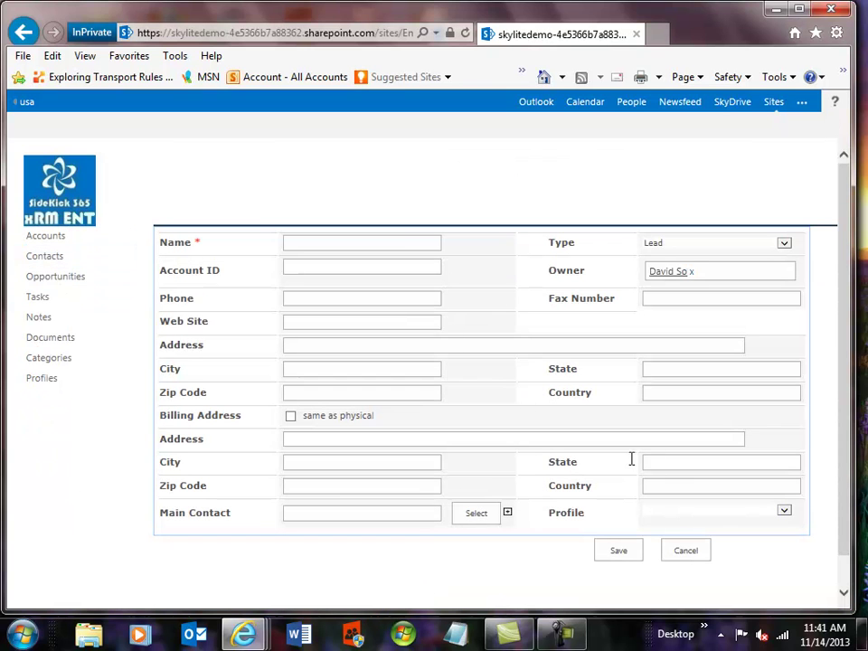
click(785, 511)
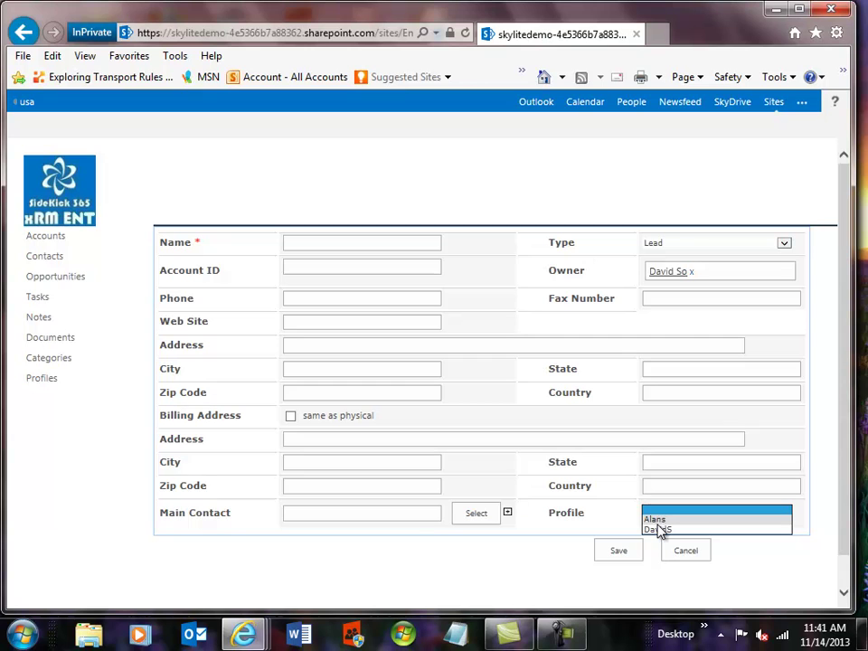
click(655, 522)
click(697, 558)
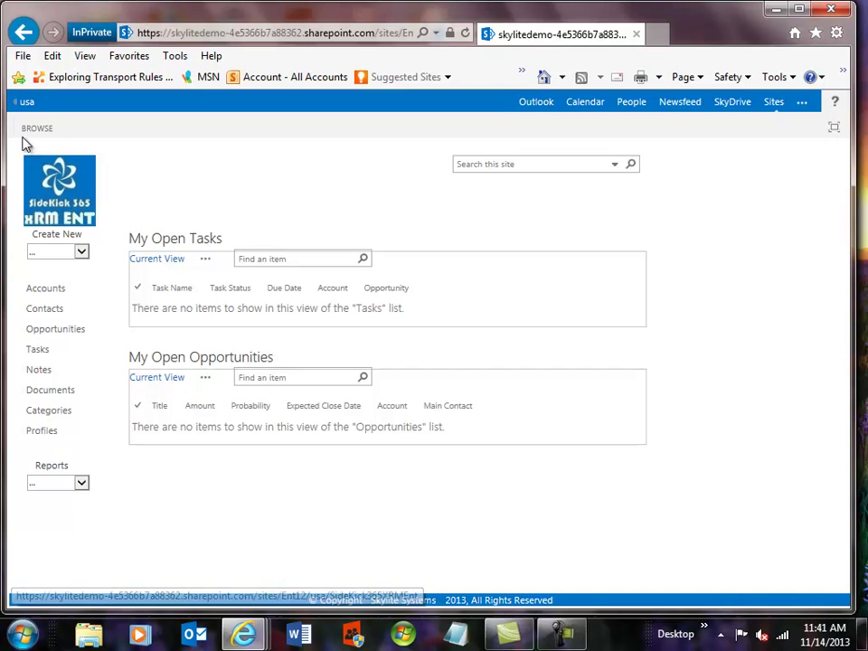
Step: Go to the usa site, sign out of Office 365, and close the private window
click(27, 102)
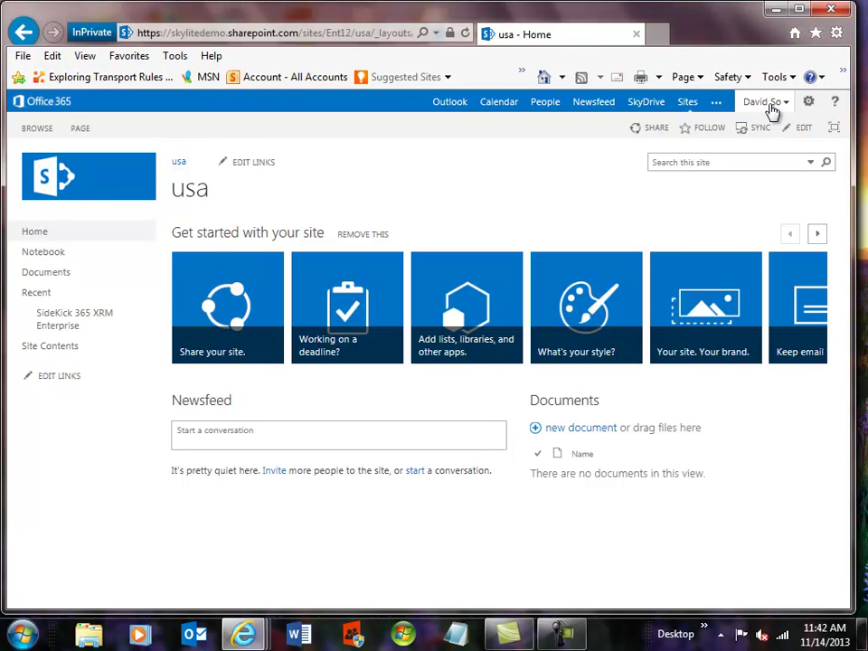
click(771, 107)
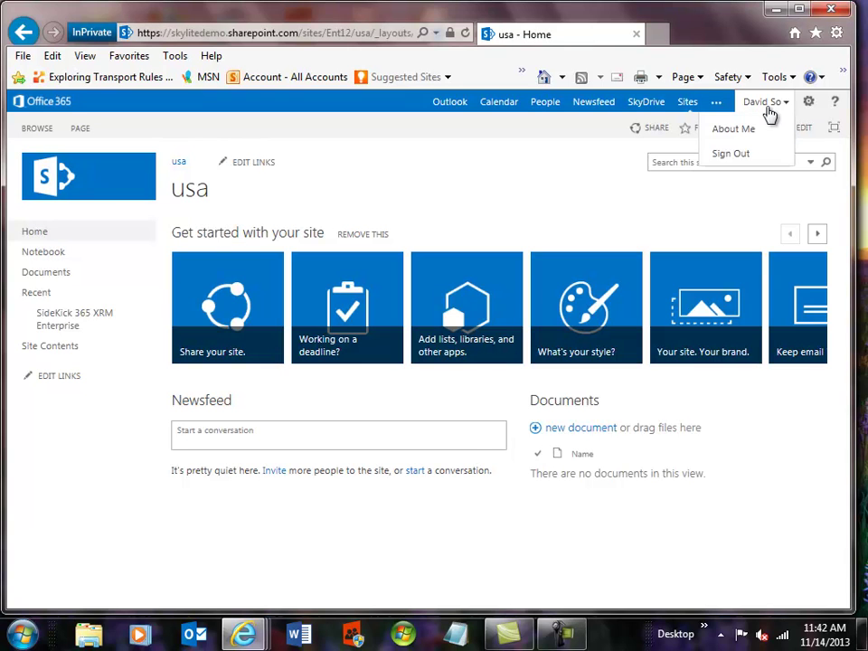
click(747, 155)
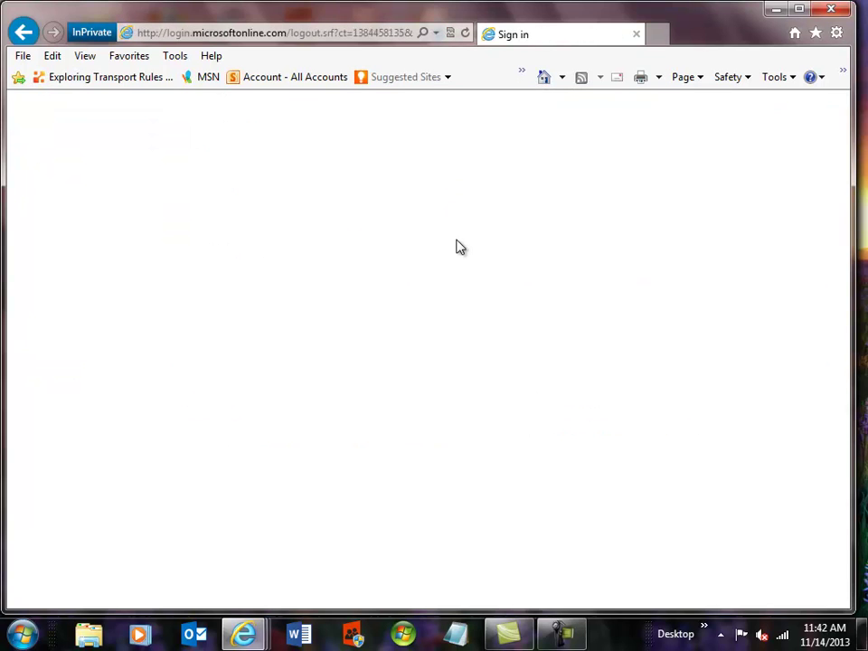
click(636, 35)
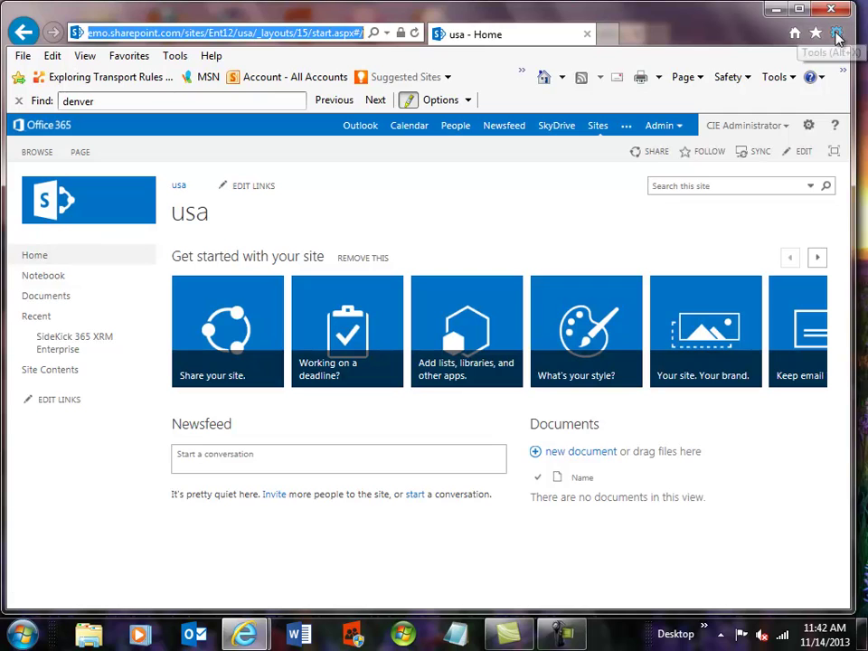
Step: Start another InPrivate window and load the pasted SharePoint site address
click(836, 33)
mouse_move(684, 112)
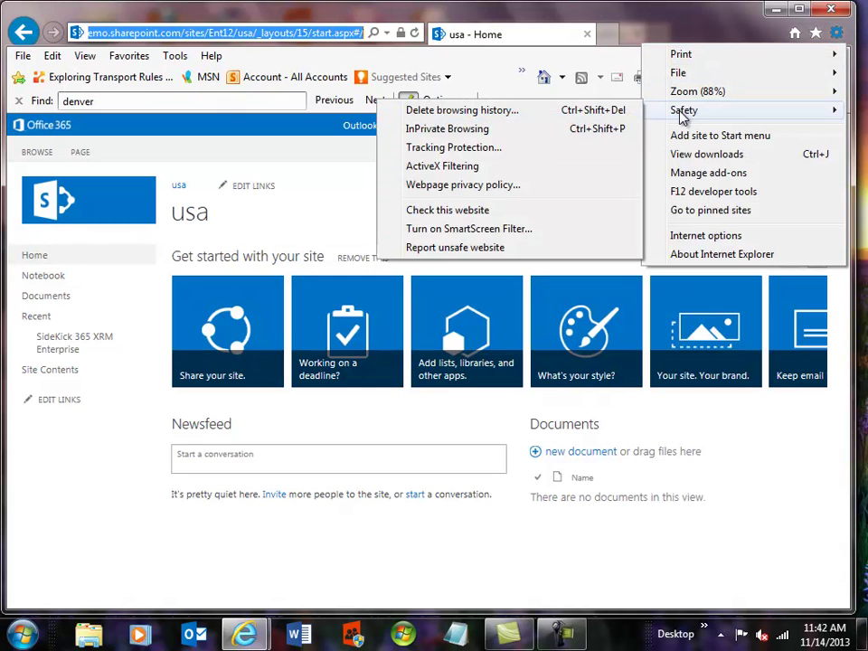
click(432, 131)
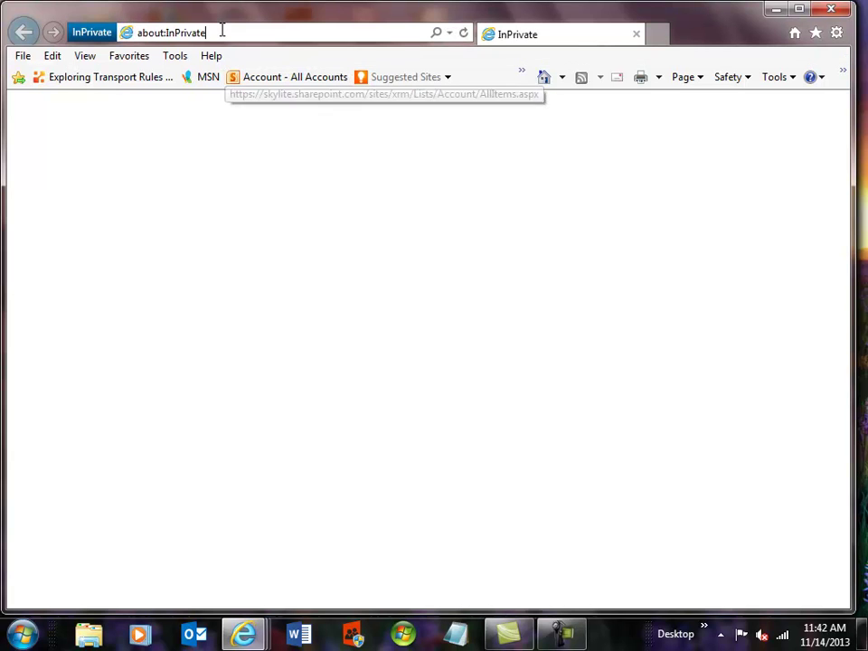
click(222, 32)
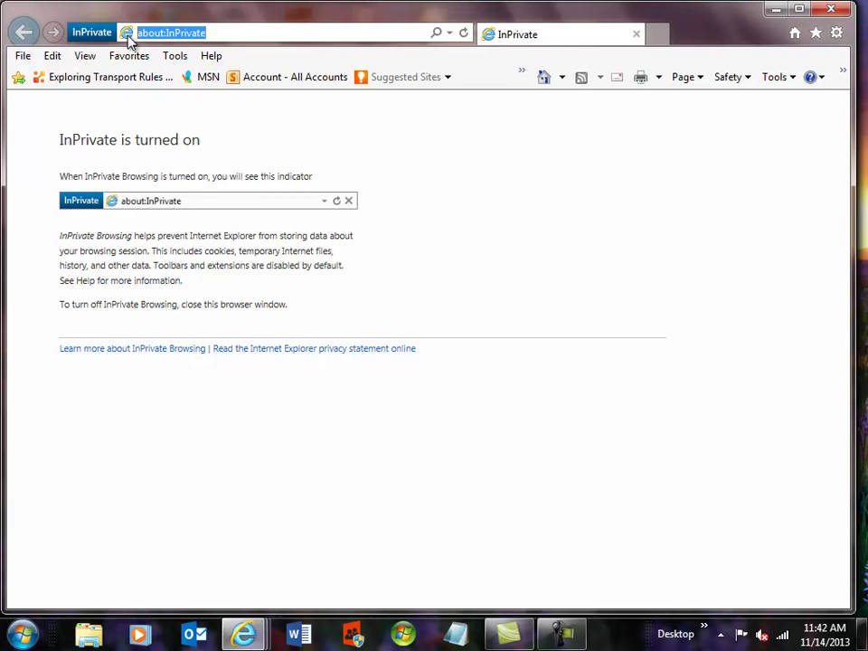
text(edemo.sharepoint.com/sites/Ent12/usa/_layouts/15/start.aspx#/)
key(Return)
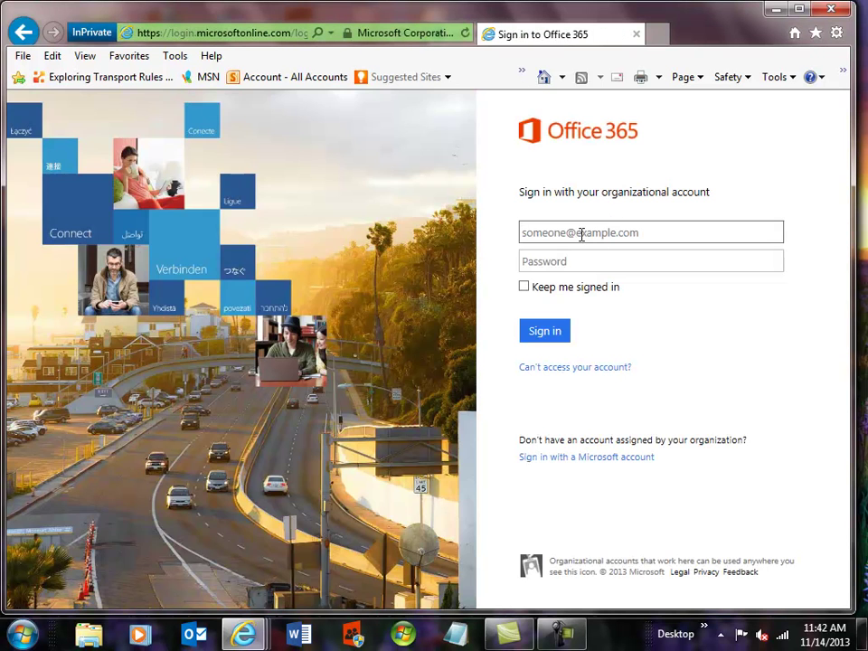
Step: Sign in with a third user's account e-mail and password
click(582, 234)
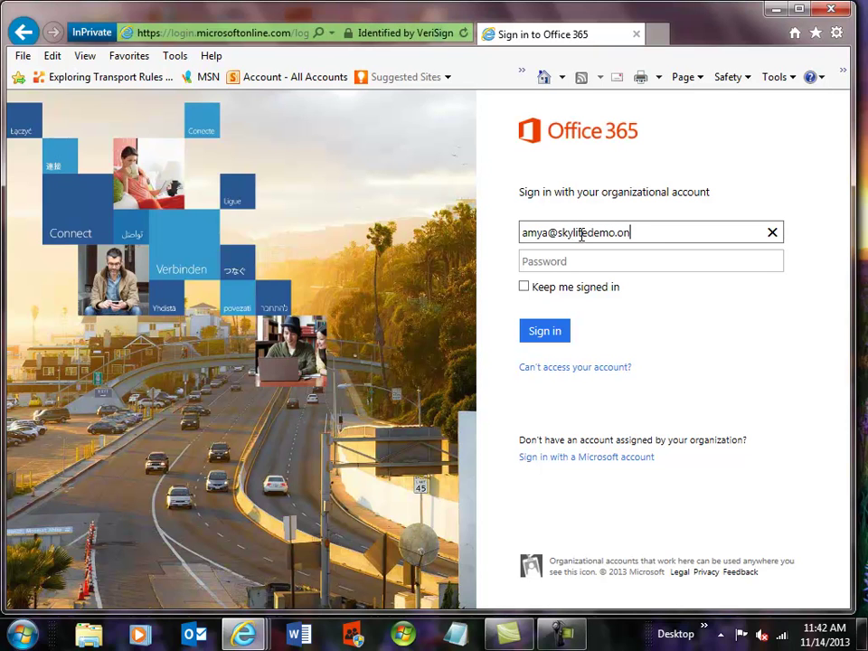
key(Tab)
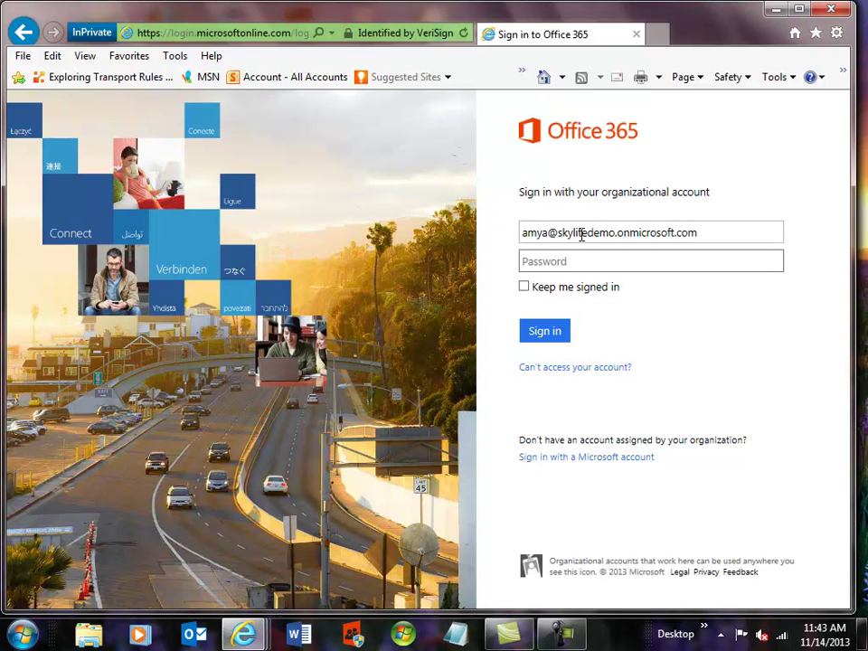
text(password1)
key(Return)
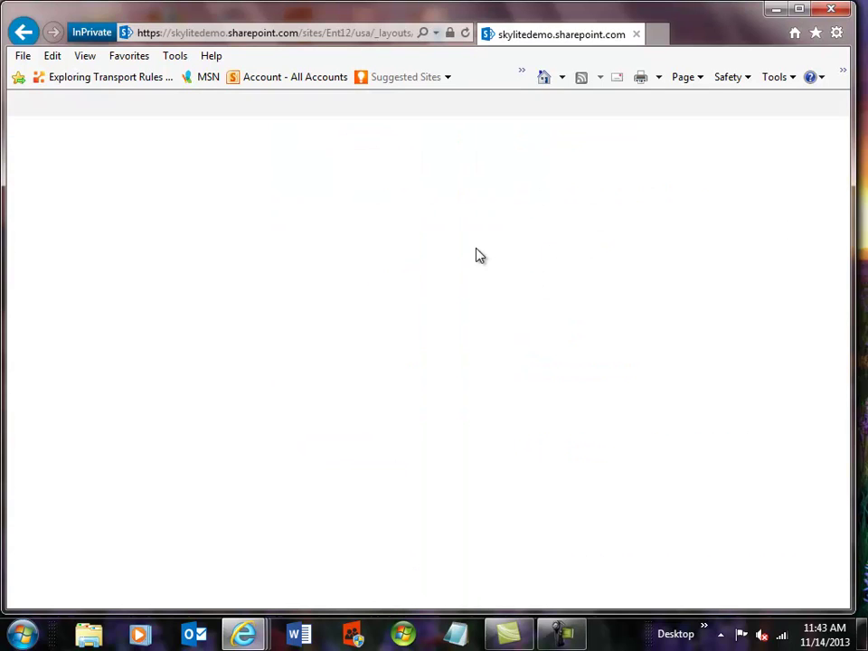
Step: Open SideKick 365 XRM Enterprise from Recent and go to its Accounts list
click(95, 318)
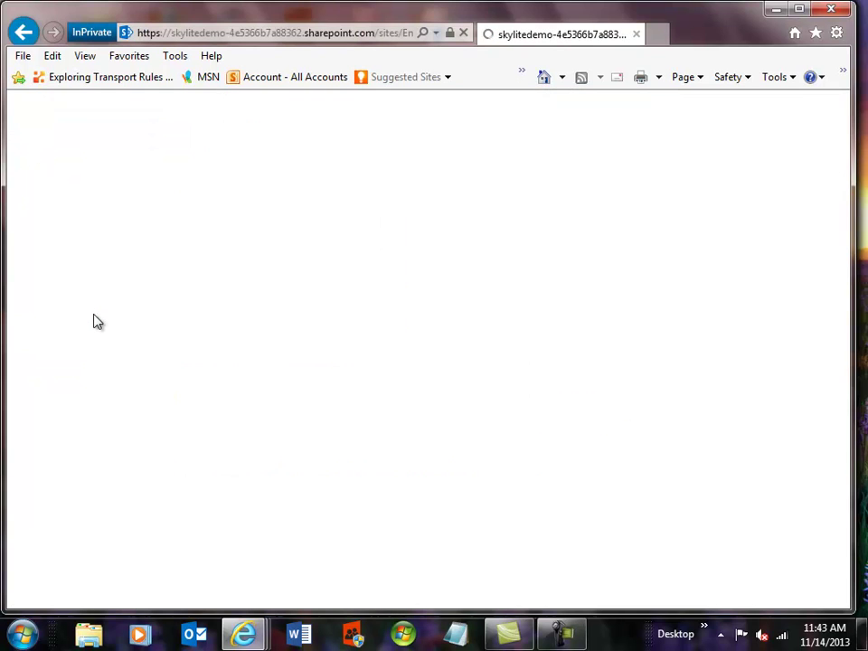
click(45, 289)
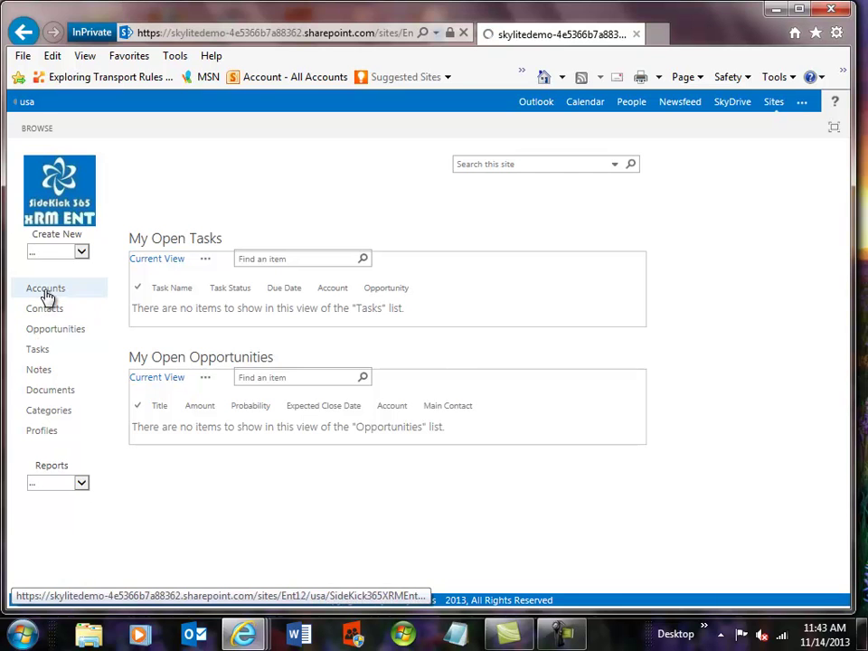